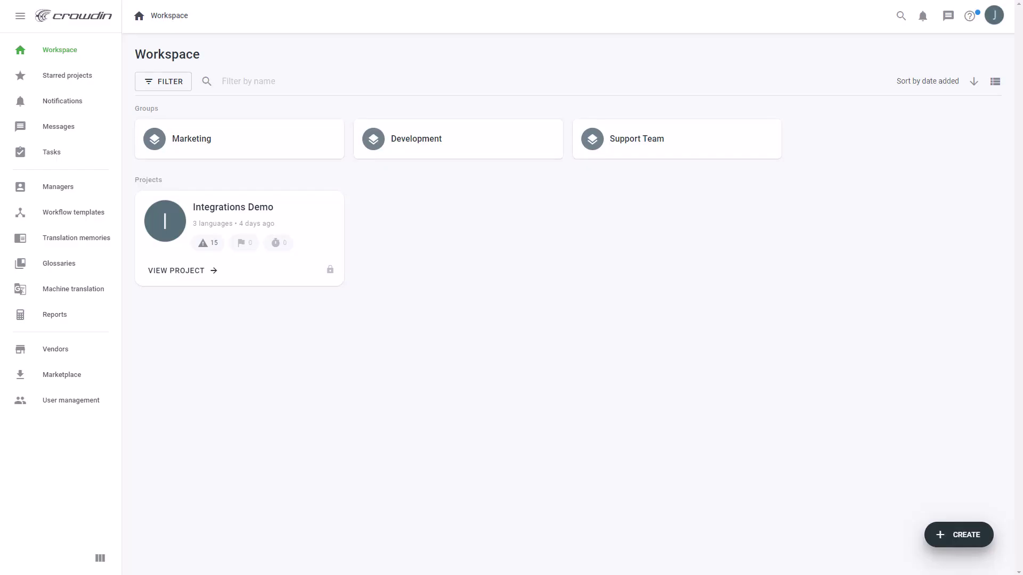
Find 'contentful' in the Marketplace and install the Contentful app
{"action": "left_click", "coordinate": [65, 376]}
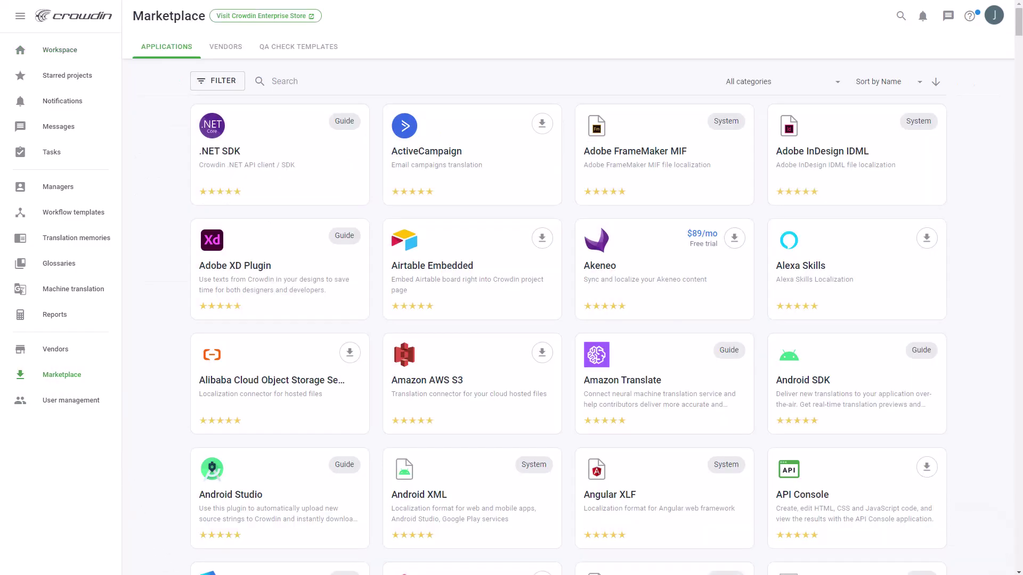
{"action": "left_click", "coordinate": [300, 81]}
{"action": "type", "text": "contentful"}
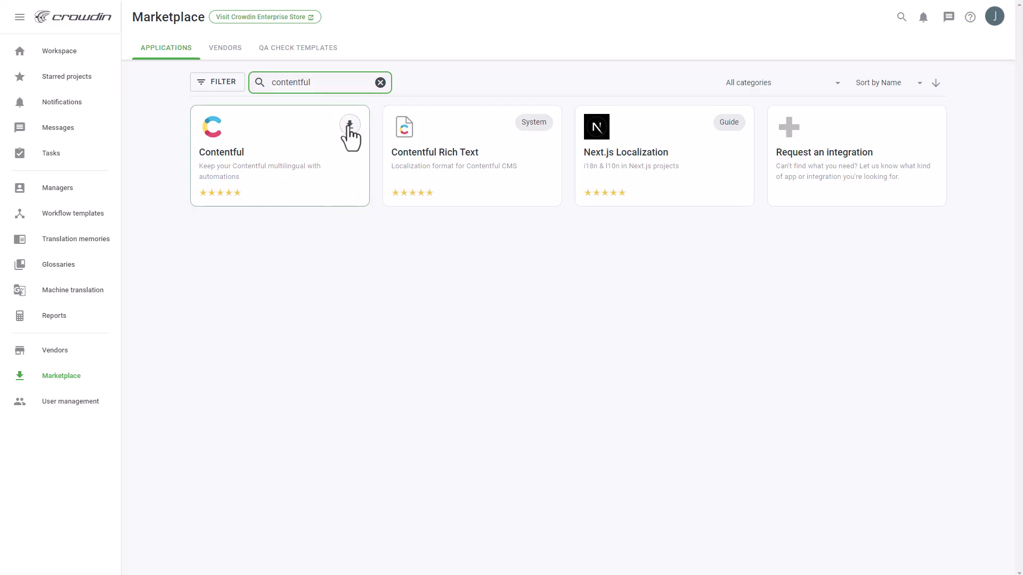
{"action": "left_click", "coordinate": [350, 126]}
{"action": "left_click", "coordinate": [404, 440]}
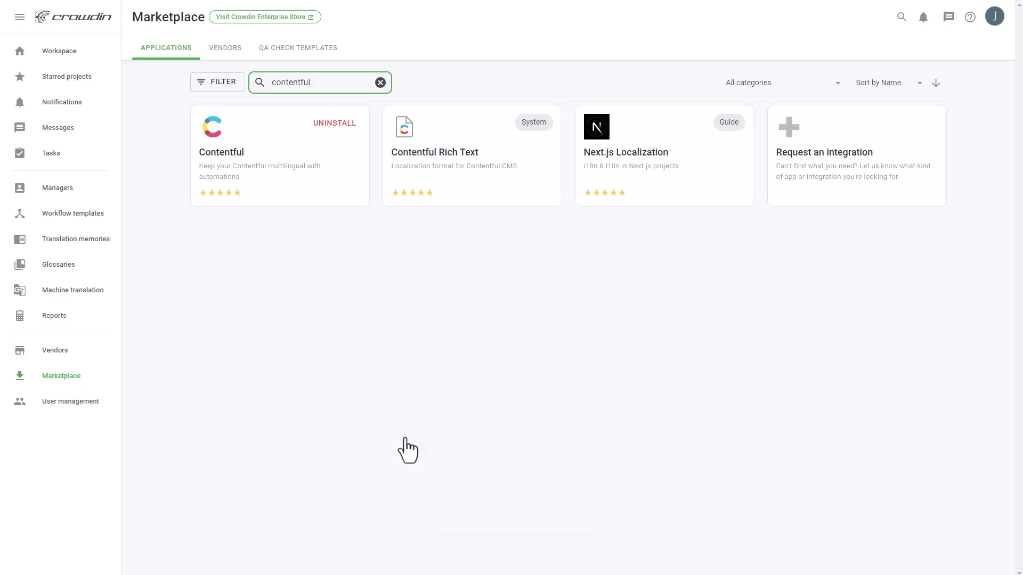
In Integrations Demo, filter integrations for 'contentful' and log in with Contentful
{"action": "left_click", "coordinate": [54, 51]}
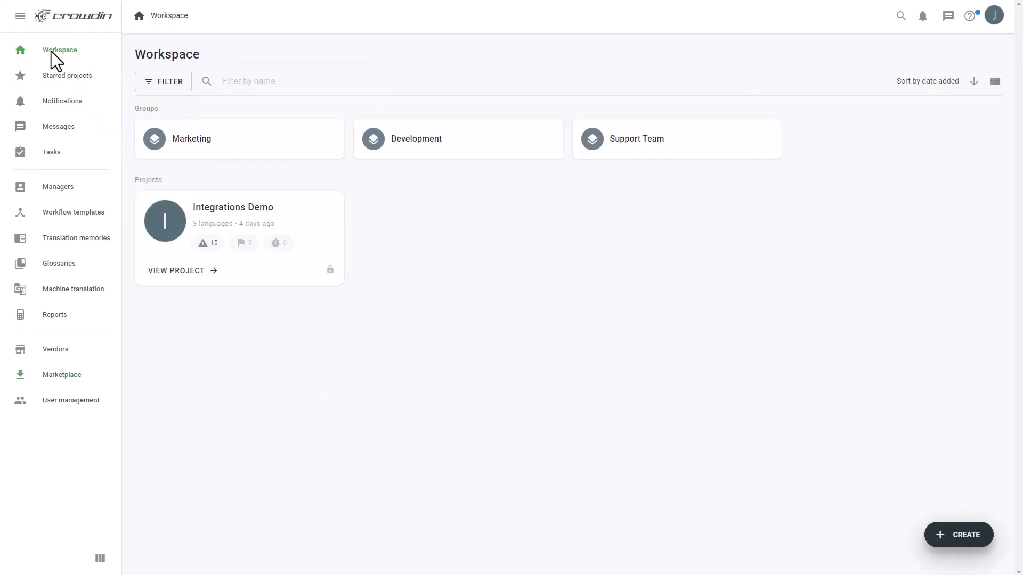
{"action": "left_click", "coordinate": [228, 207]}
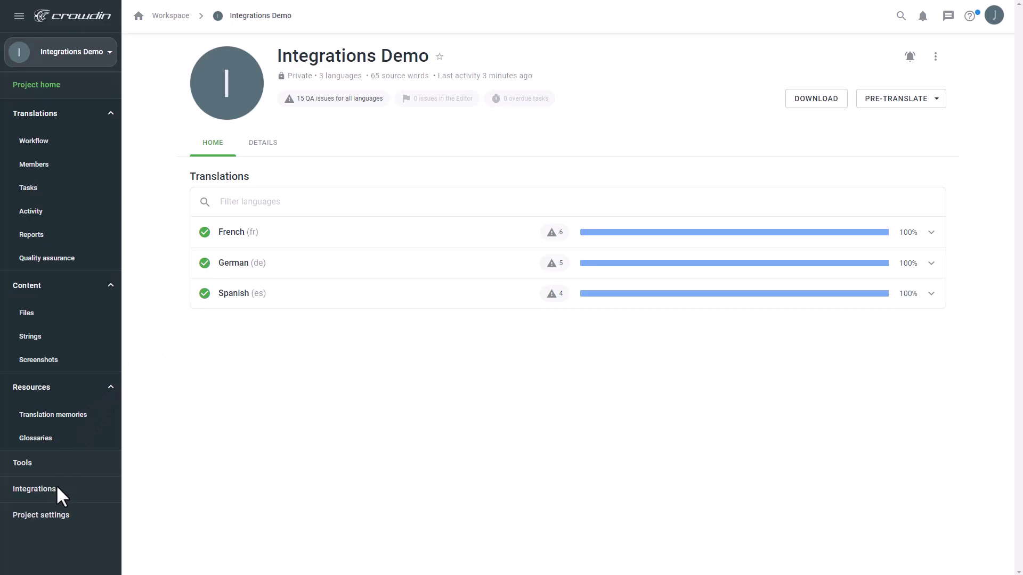
{"action": "left_click", "coordinate": [34, 489]}
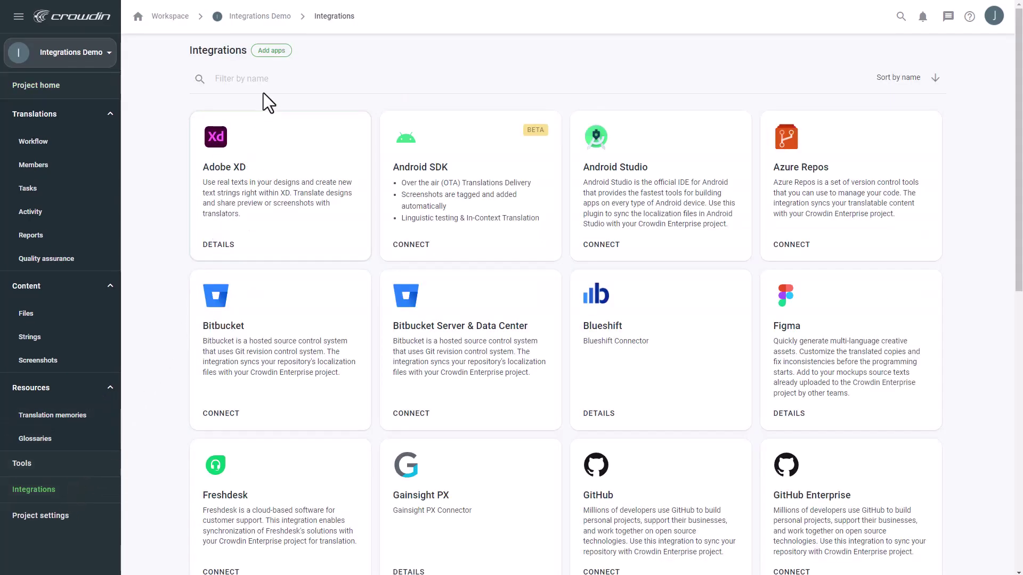
{"action": "left_click", "coordinate": [270, 80]}
{"action": "type", "text": "contentful"}
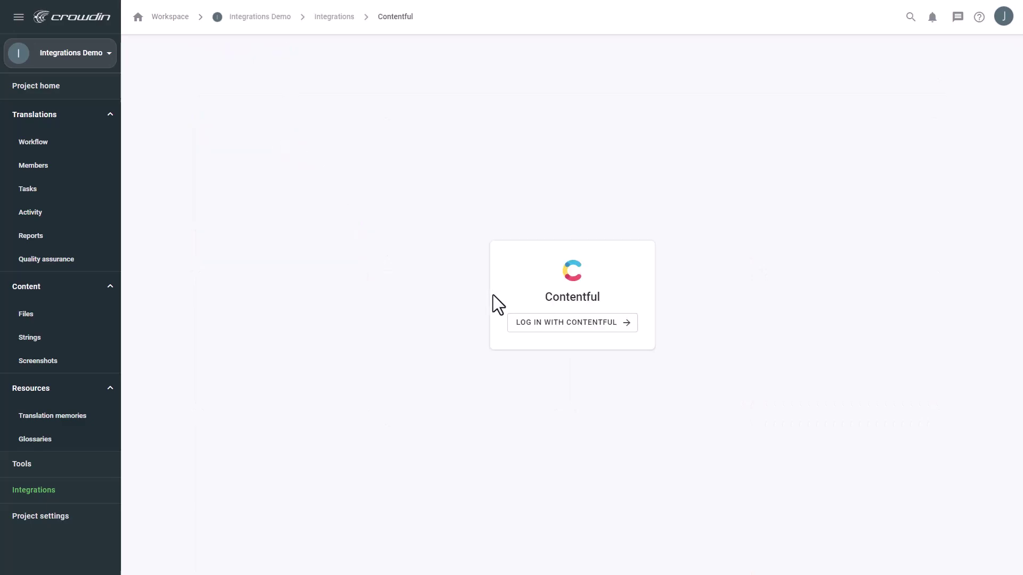
{"action": "left_click", "coordinate": [545, 324]}
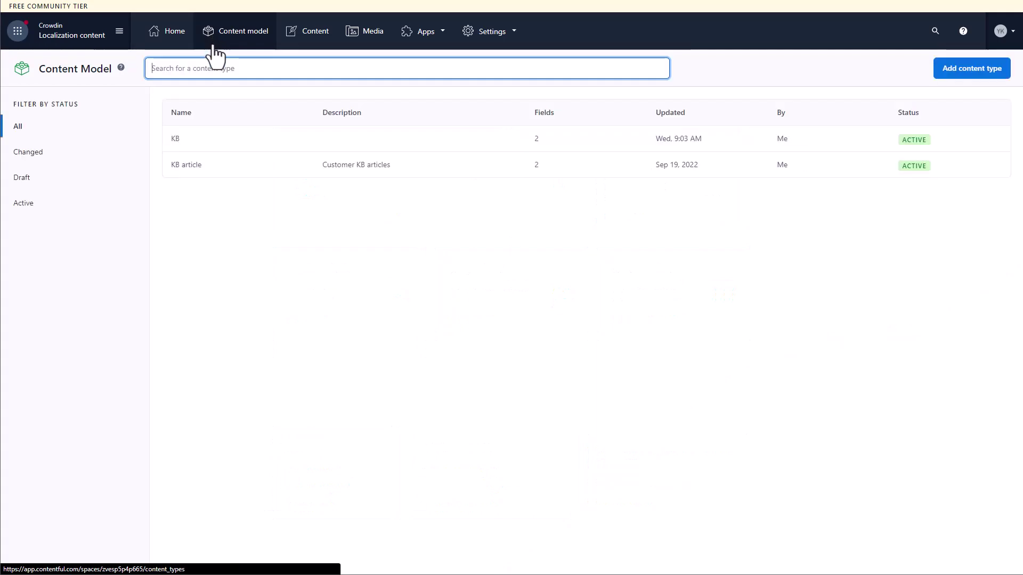
Enable localization on KB article's 'Title of the article' field and save the content type
{"action": "left_click", "coordinate": [211, 167]}
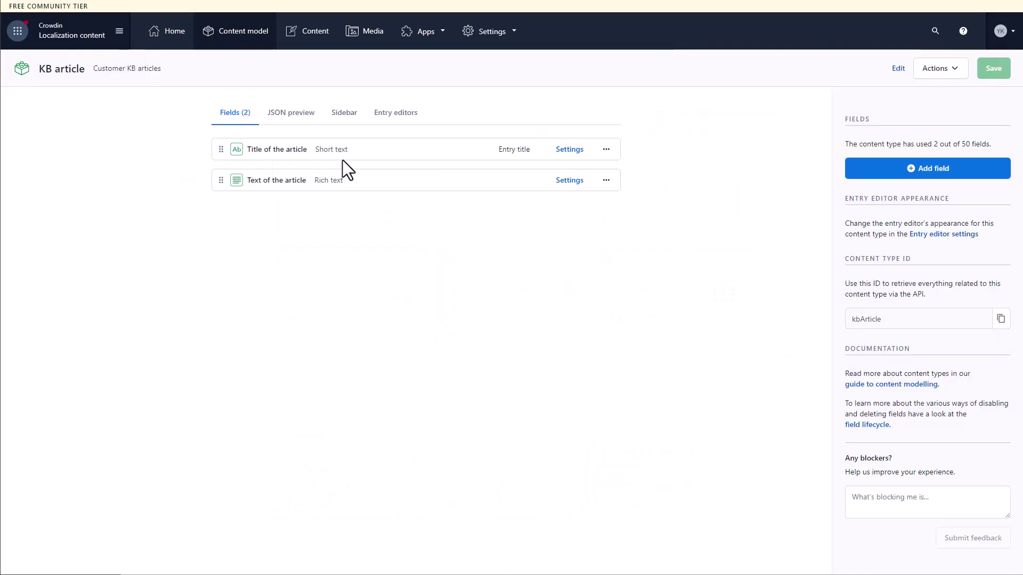
{"action": "left_click", "coordinate": [569, 149]}
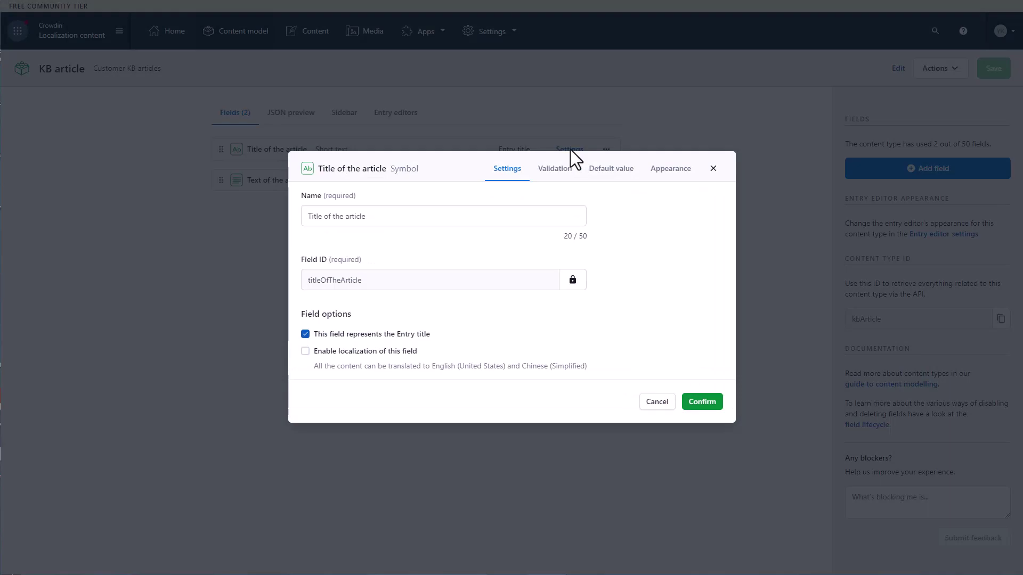
{"action": "left_click", "coordinate": [306, 353]}
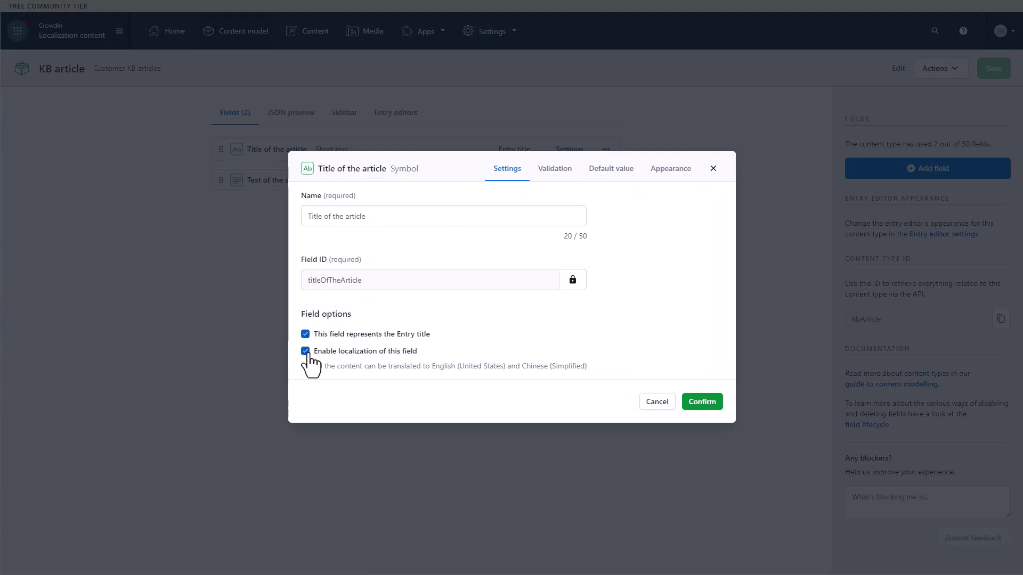
{"action": "left_click", "coordinate": [706, 406]}
{"action": "left_click", "coordinate": [991, 74]}
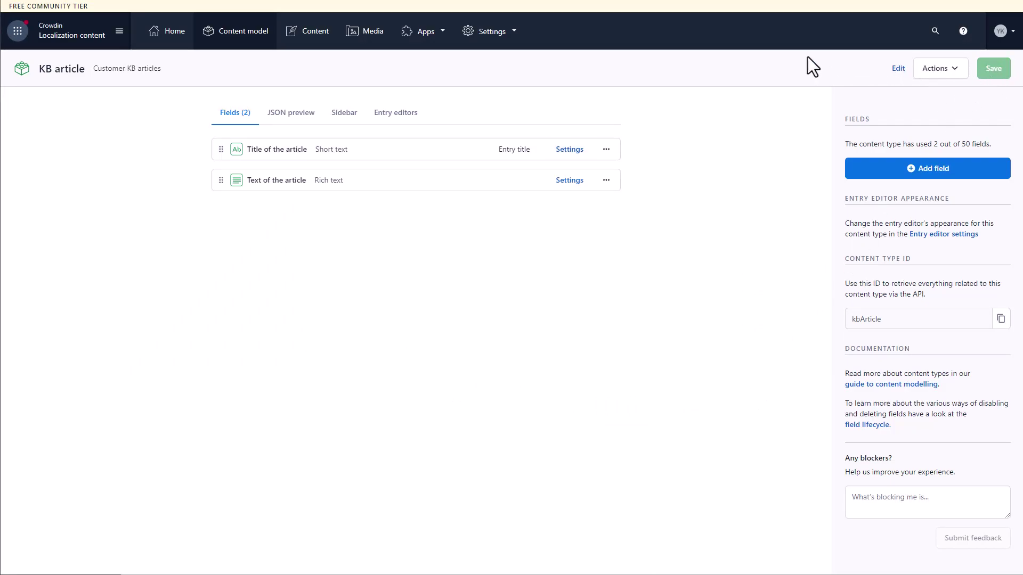
Go to Settings > Locales in the Contentful space
{"action": "left_click", "coordinate": [492, 37]}
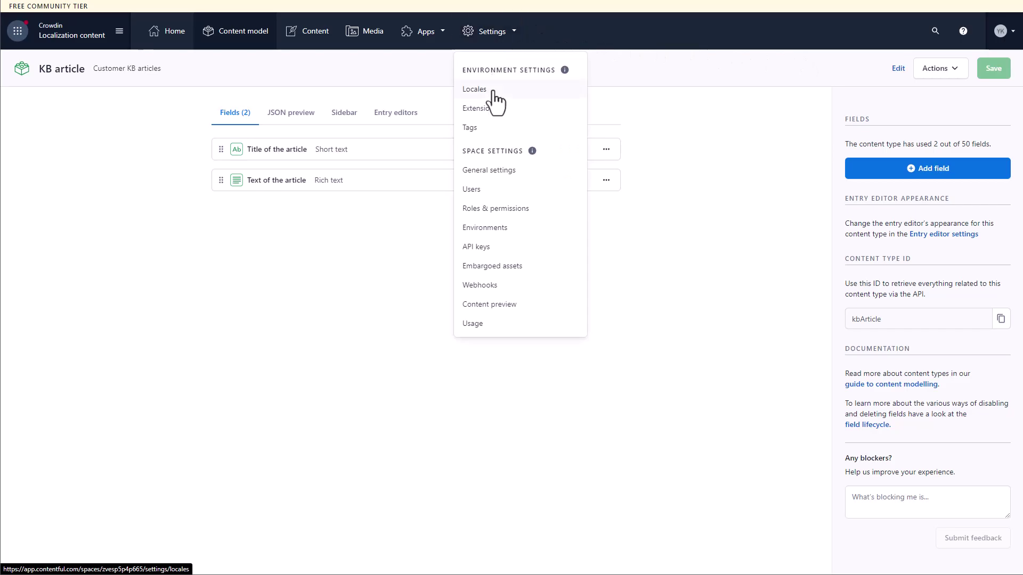
{"action": "left_click", "coordinate": [493, 90]}
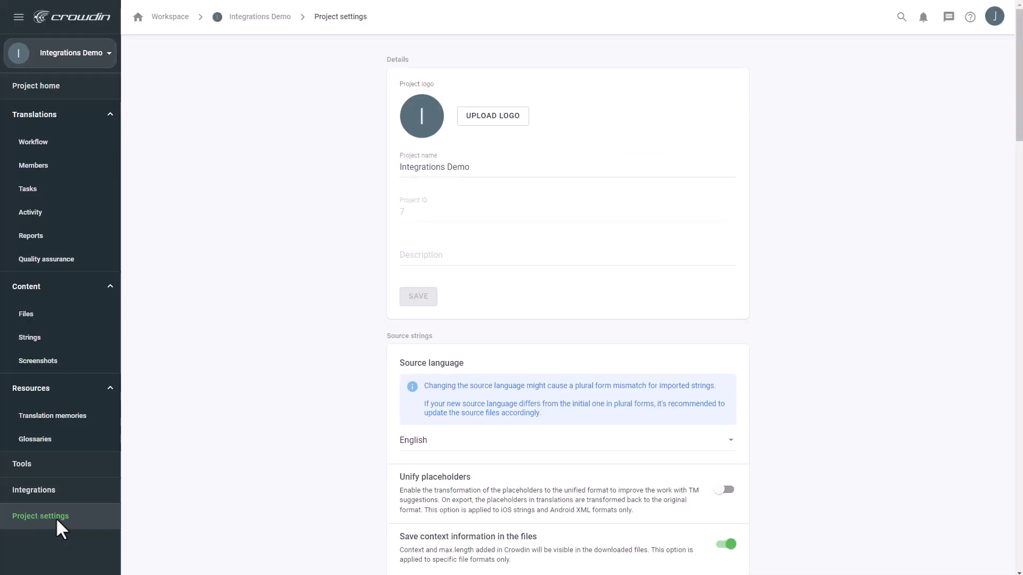
Add a language mapping of Chinese Simplified, placeholder locale, to custom code zh-Hans, and save
{"action": "scroll", "coordinate": [159, 449], "scroll_direction": "down", "scroll_amount": 10}
{"action": "scroll", "coordinate": [325, 384], "scroll_direction": "down", "scroll_amount": 15}
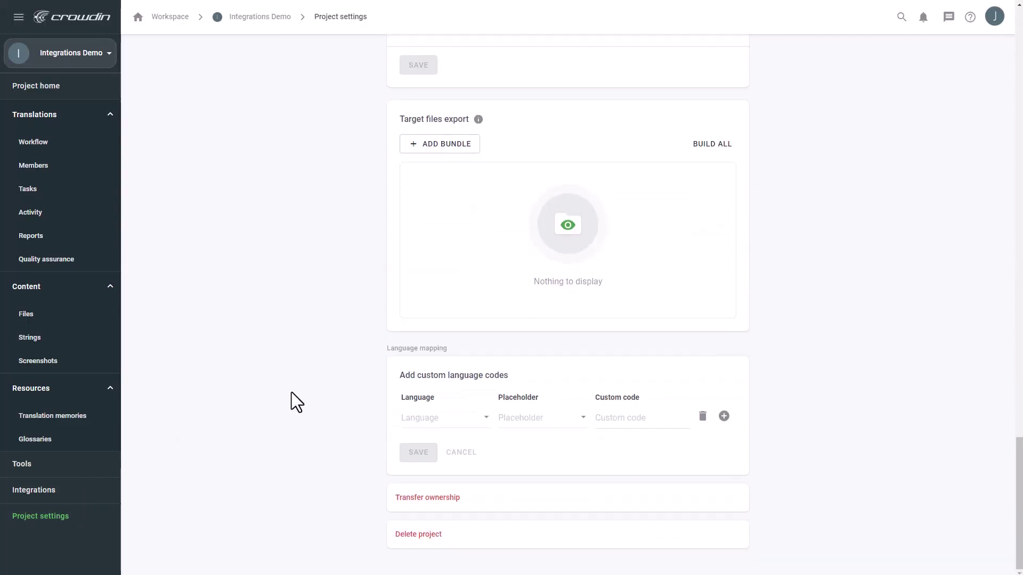
{"action": "left_click", "coordinate": [485, 425]}
{"action": "left_click", "coordinate": [472, 437]}
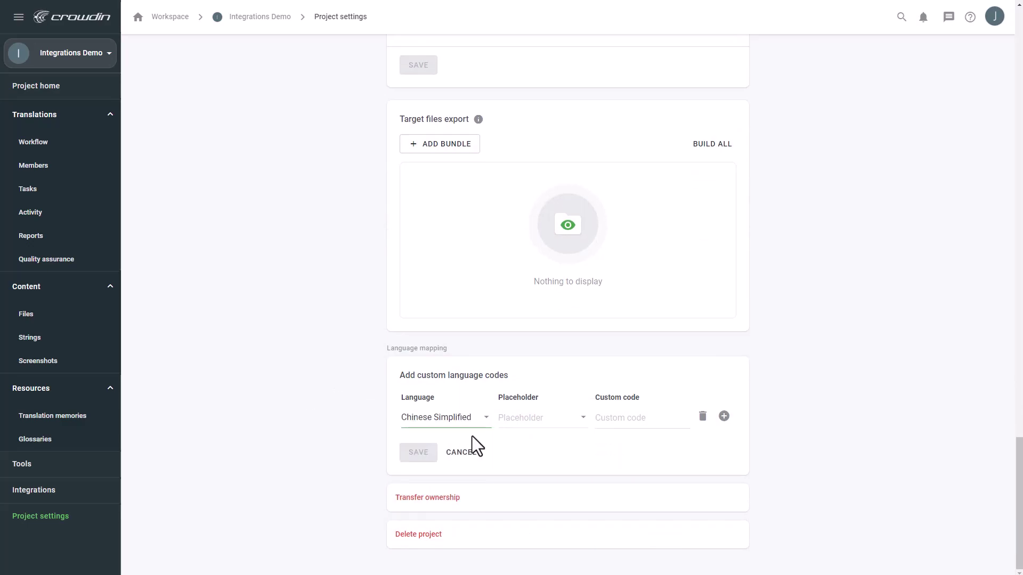
{"action": "left_click", "coordinate": [561, 419]}
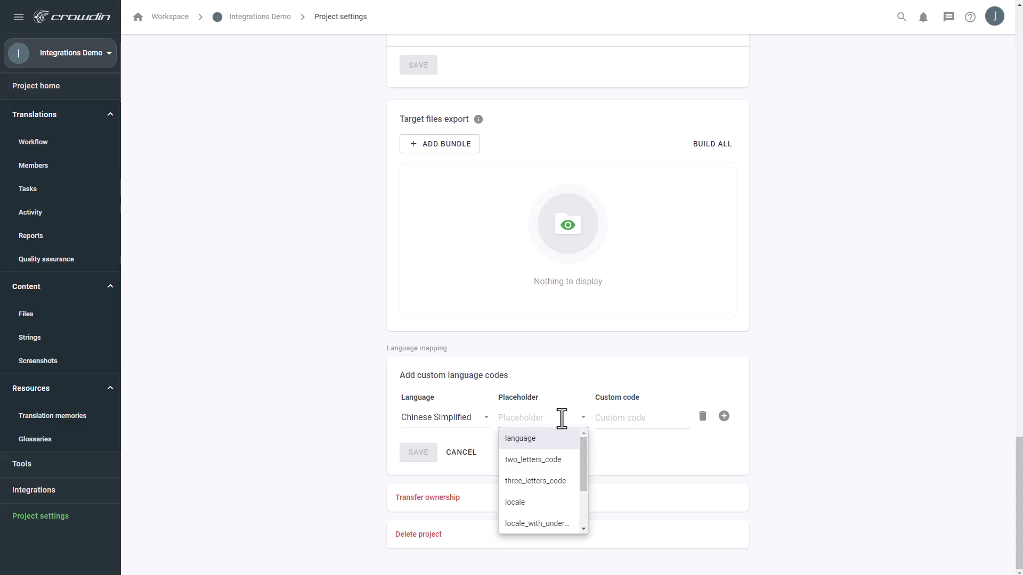
{"action": "left_click", "coordinate": [537, 503]}
{"action": "left_click", "coordinate": [636, 419]}
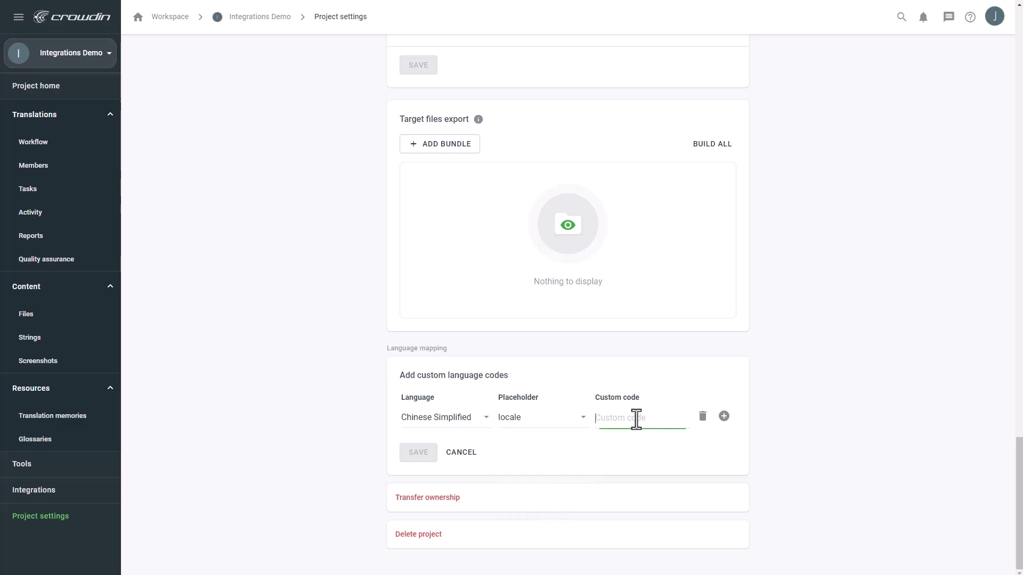
{"action": "type", "text": "zh-Hans"}
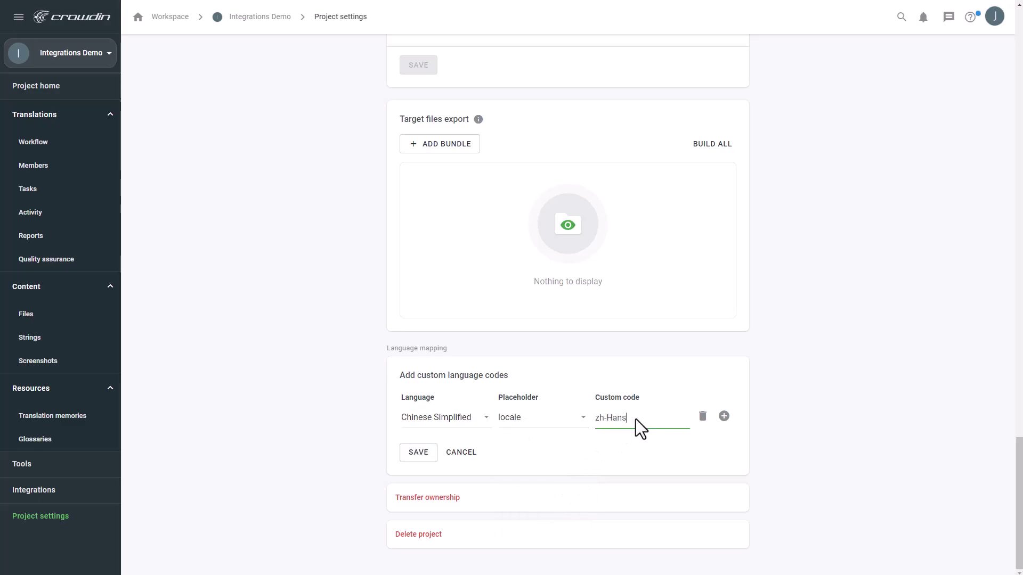
{"action": "key", "text": "Tab"}
{"action": "left_click", "coordinate": [422, 453]}
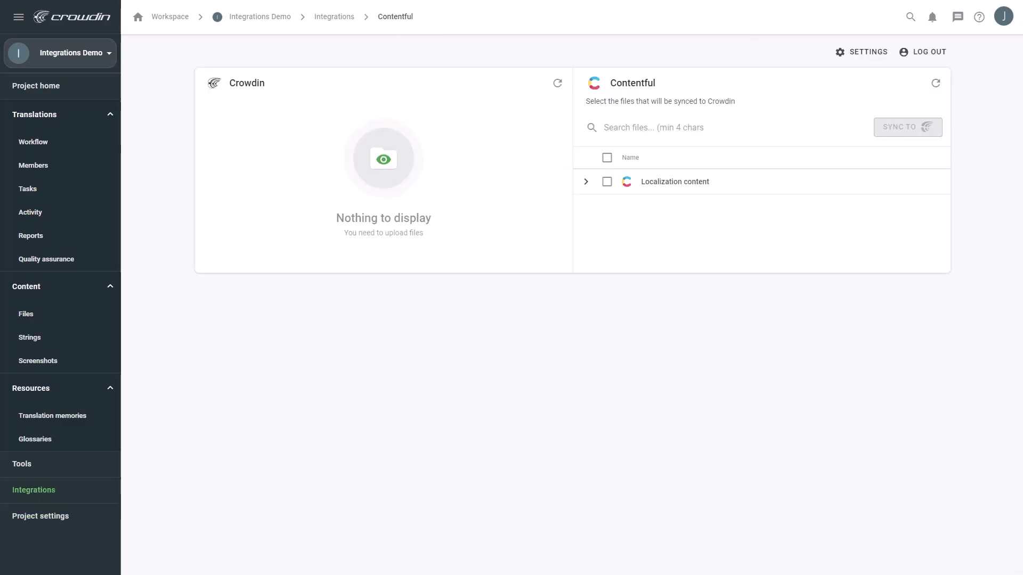
Sync the Company Description entry from Contentful's Localization content to Crowdin
{"action": "left_click", "coordinate": [585, 181]}
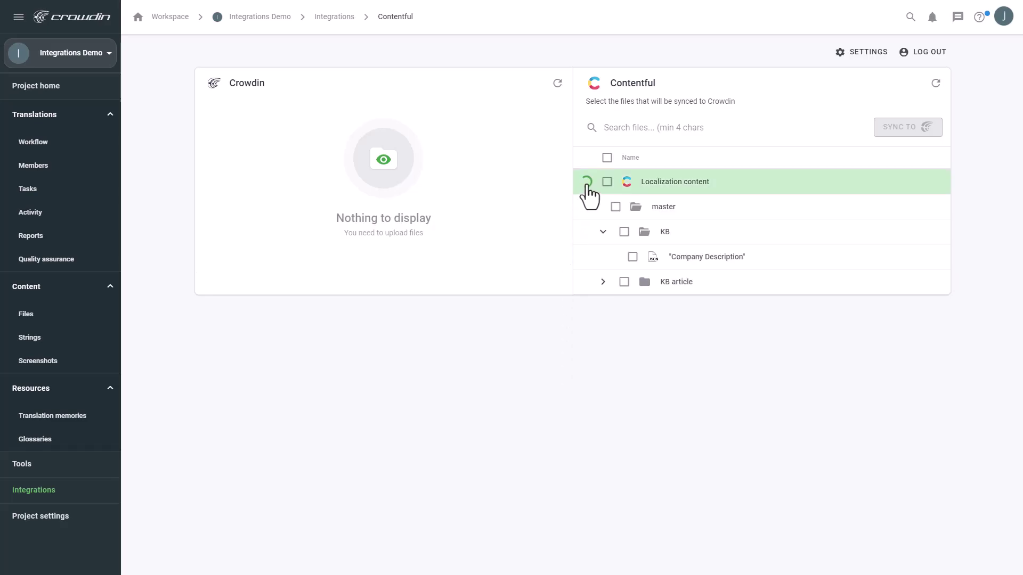
{"action": "left_click", "coordinate": [633, 256]}
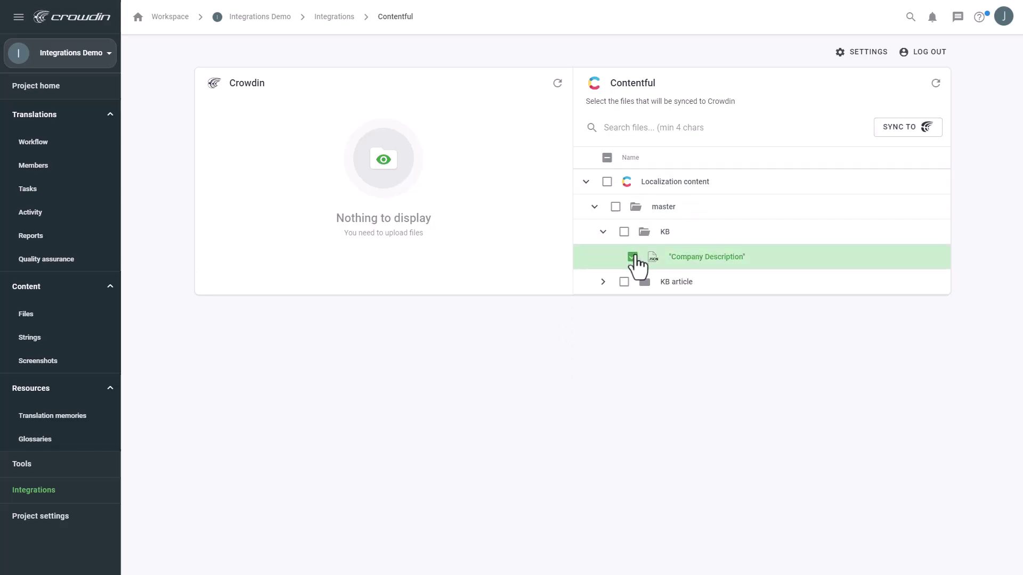
{"action": "left_click", "coordinate": [898, 133]}
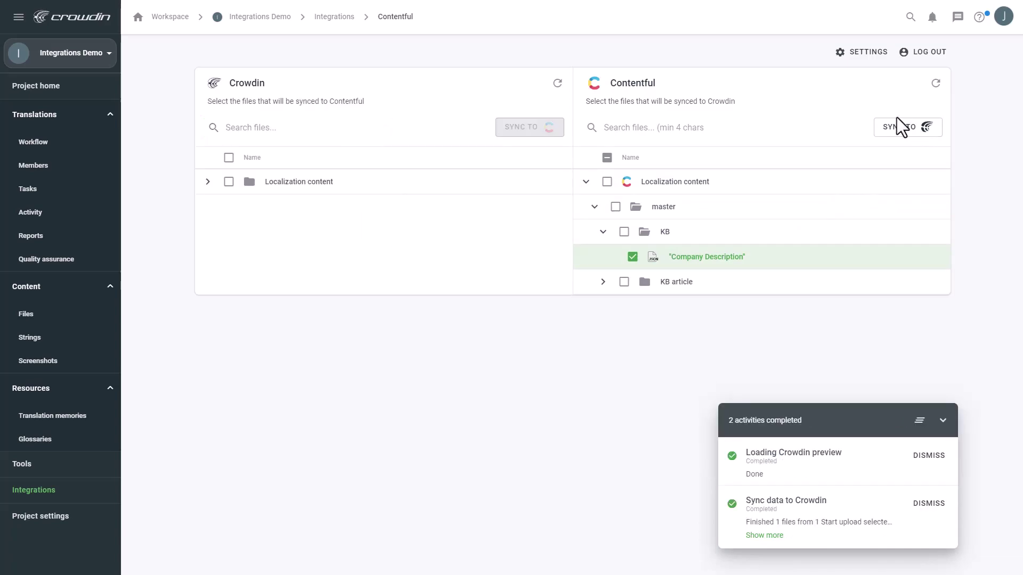
Expand Localization content > master > KB to list the synced file's translations
{"action": "left_click", "coordinate": [209, 184]}
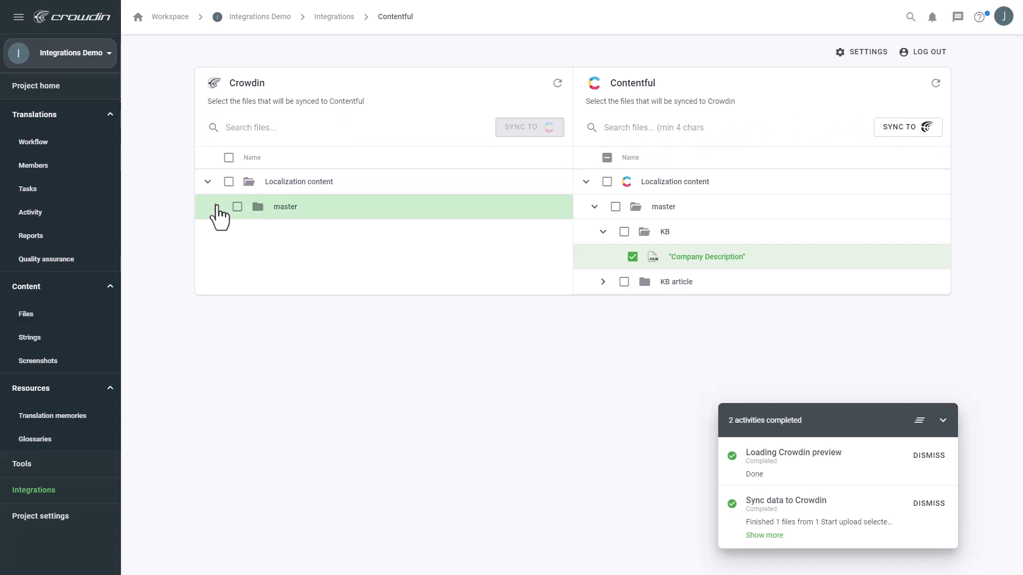
{"action": "left_click", "coordinate": [217, 208]}
{"action": "left_click", "coordinate": [224, 233]}
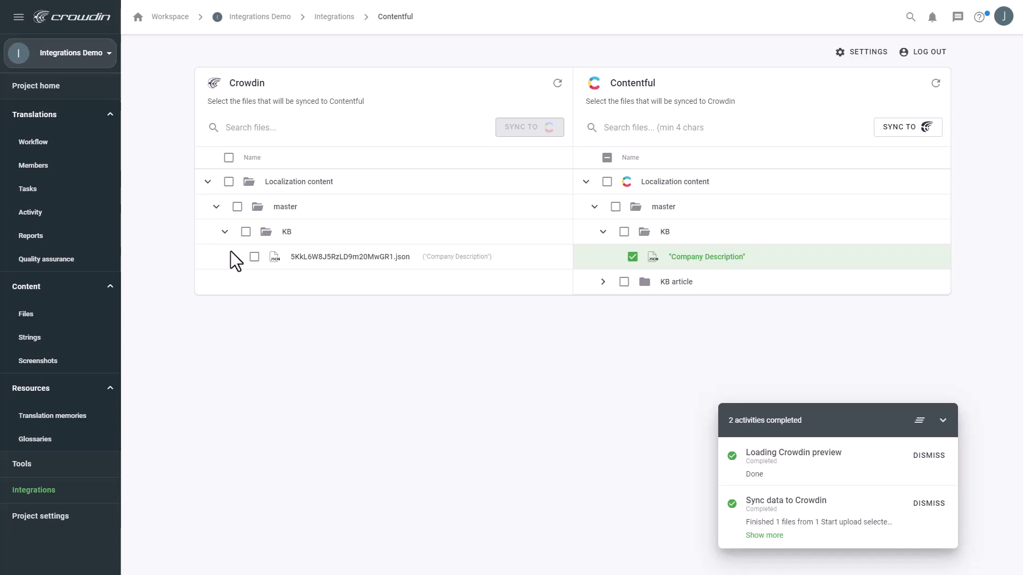
{"action": "left_click", "coordinate": [233, 256]}
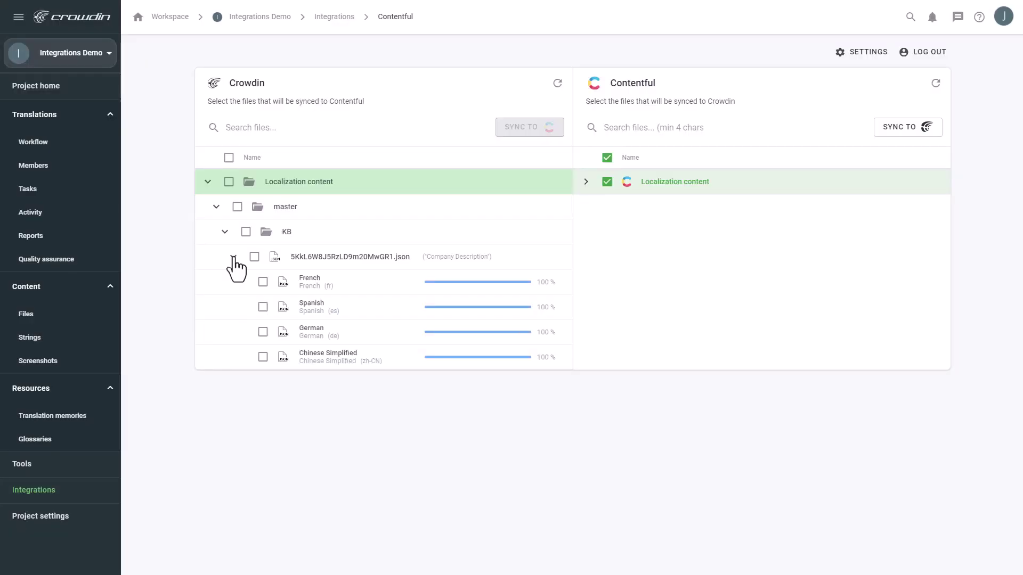
Check the Chinese Simplified Company Description file, then sync its four translations to Contentful
{"action": "left_click", "coordinate": [60, 93]}
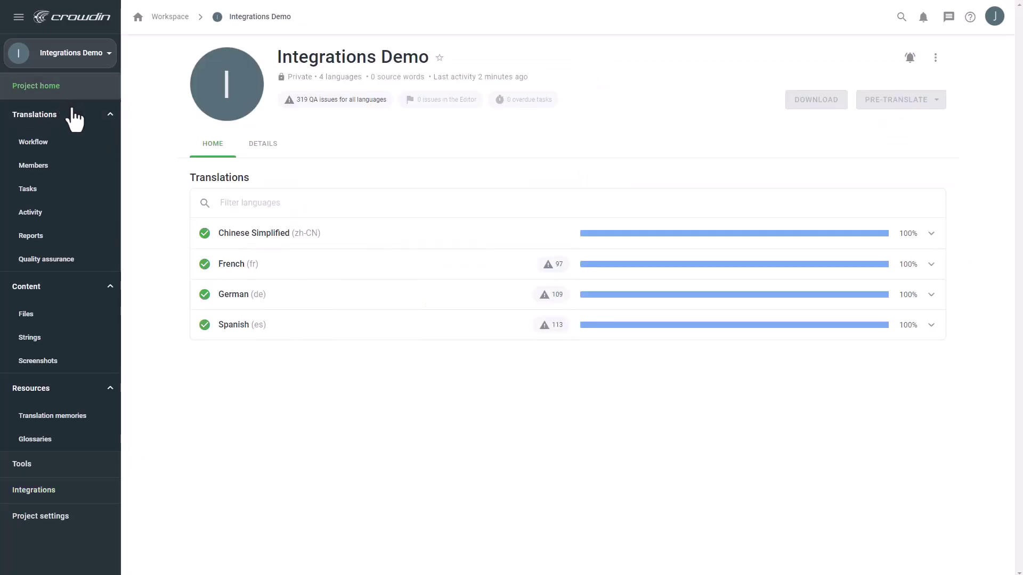
{"action": "left_click", "coordinate": [234, 237]}
{"action": "left_click", "coordinate": [238, 215]}
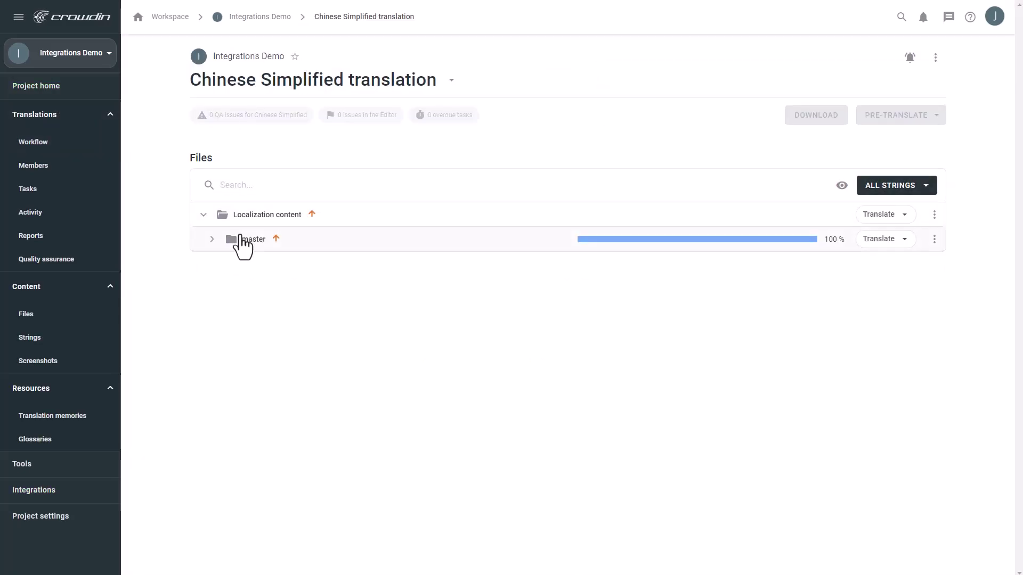
{"action": "left_click", "coordinate": [243, 242]}
{"action": "left_click", "coordinate": [251, 266]}
{"action": "left_click", "coordinate": [277, 320]}
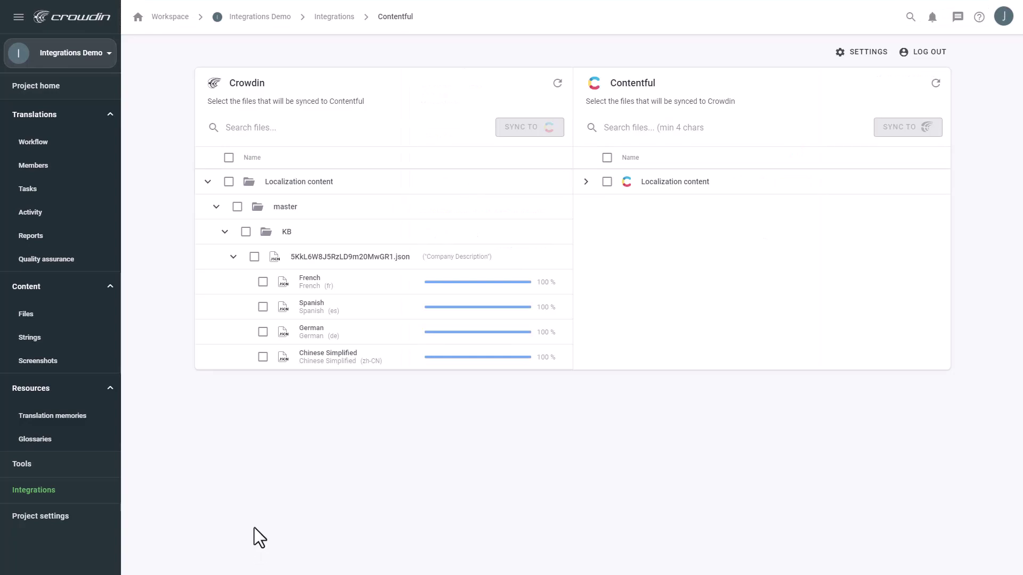
{"action": "left_click", "coordinate": [254, 259]}
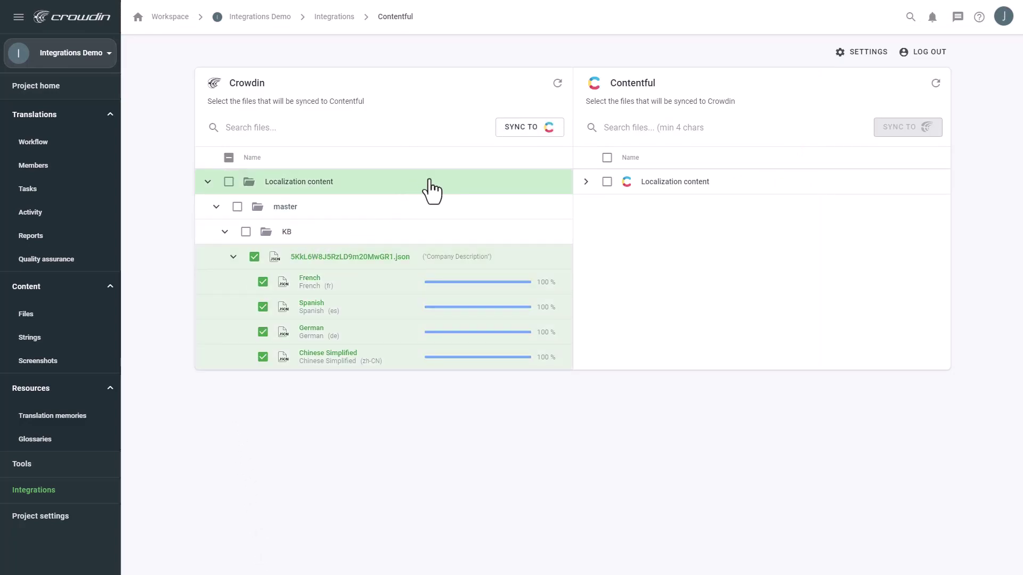
{"action": "left_click", "coordinate": [519, 139]}
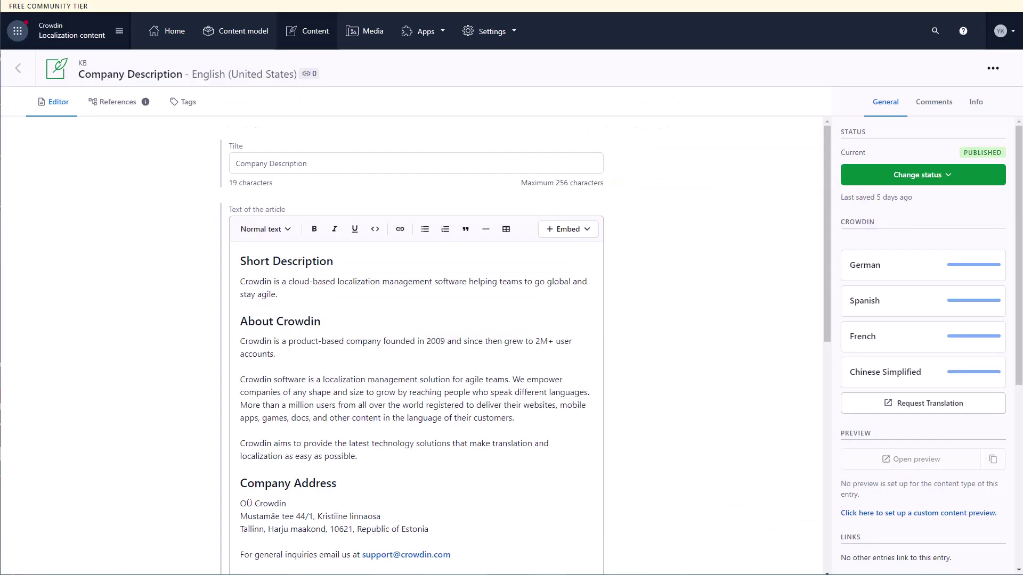
Switch the Company Description entry's translation locale to Chinese (Simplified) (zh-Hans)
{"action": "left_click_drag", "start_coordinate": [1019, 181], "coordinate": [1008, 320]}
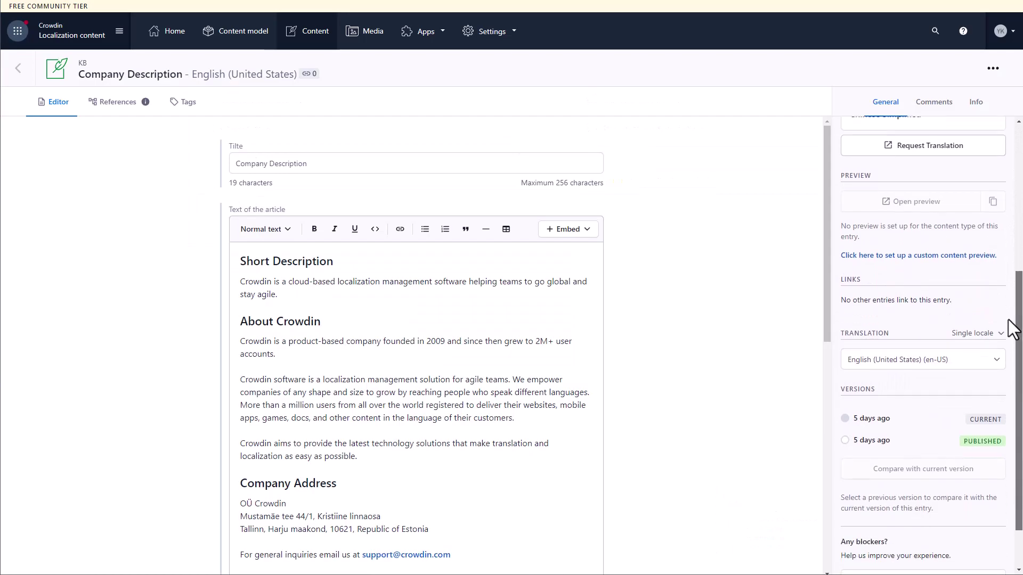
{"action": "left_click", "coordinate": [992, 356]}
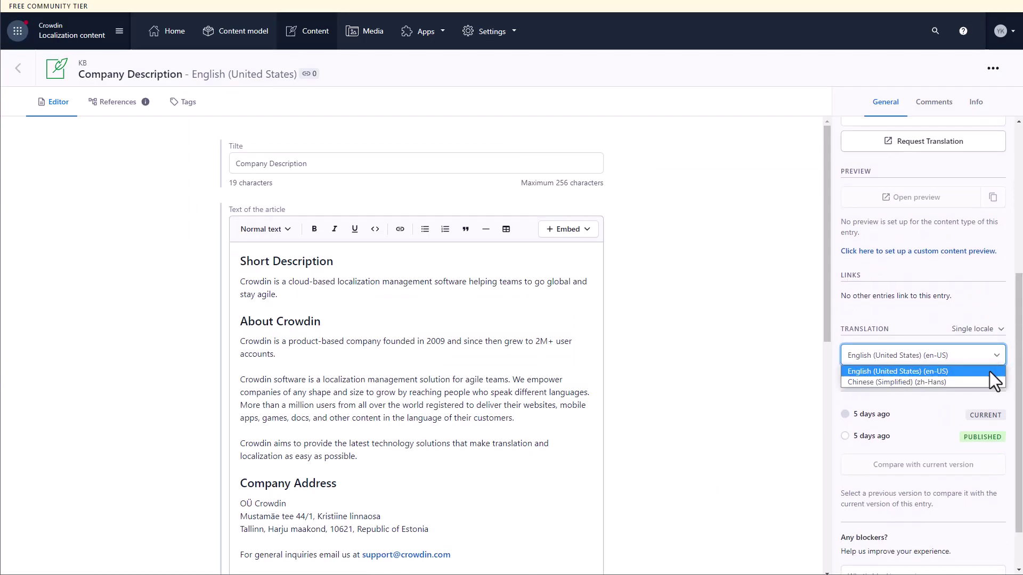
{"action": "left_click", "coordinate": [989, 382]}
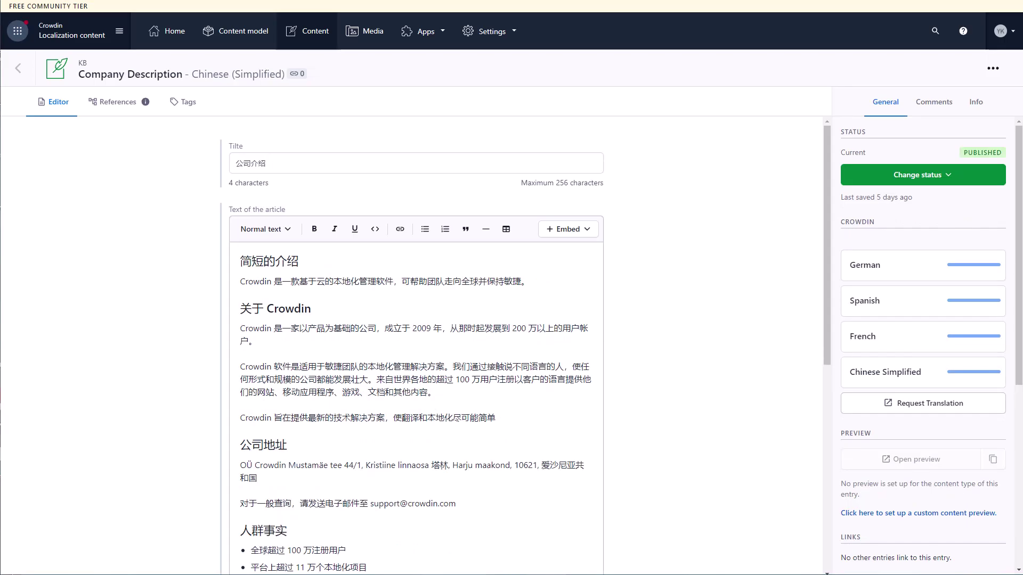
{"action": "mouse_move", "coordinate": [980, 373]}
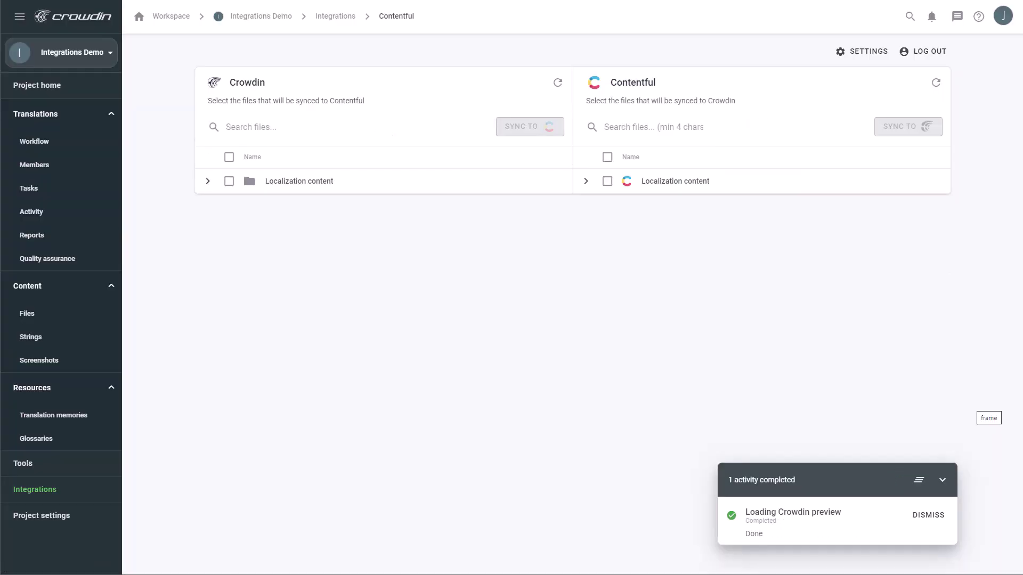
{"action": "left_click", "coordinate": [251, 127]}
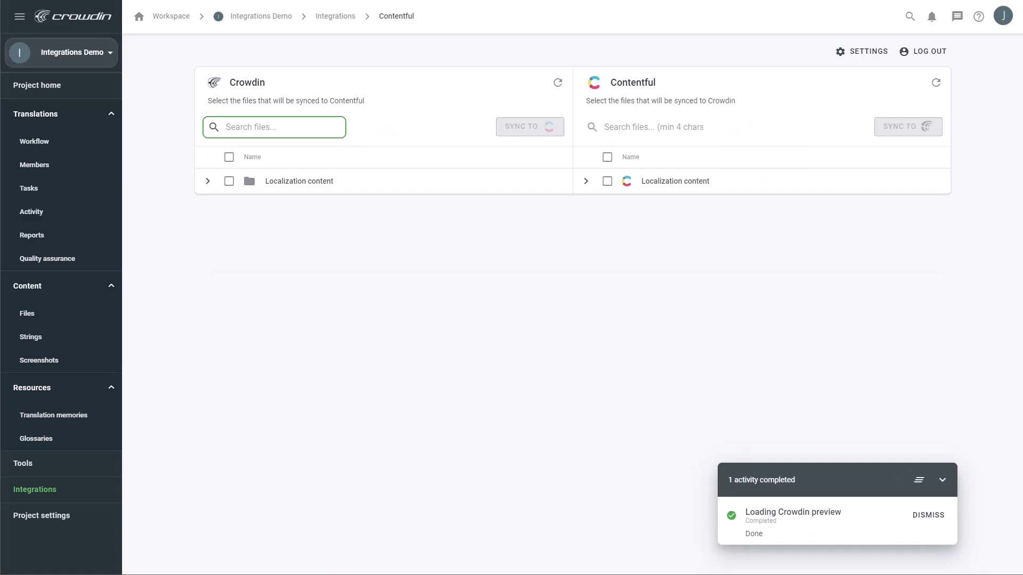